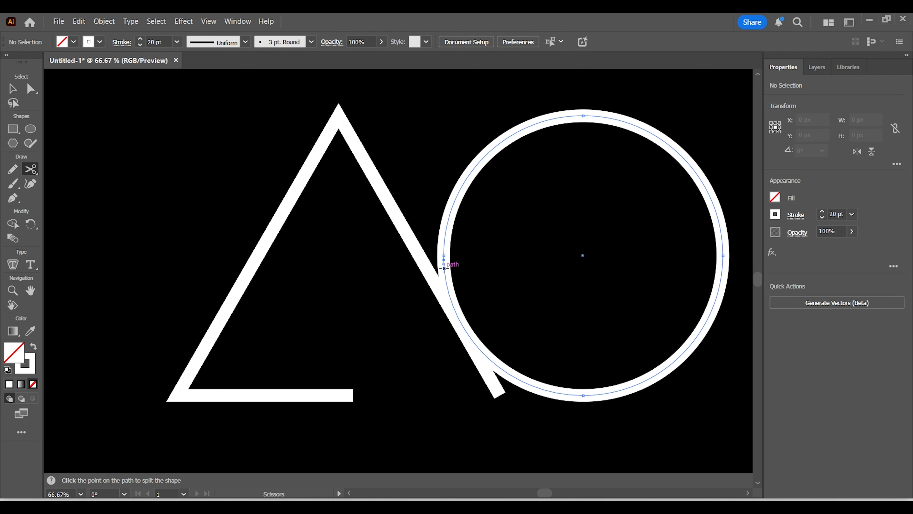
- Cut the circle with the Scissors tool at its left side and upper left, and delete the arc between the cuts
{"action": "left_click", "coordinate": [444, 268]}
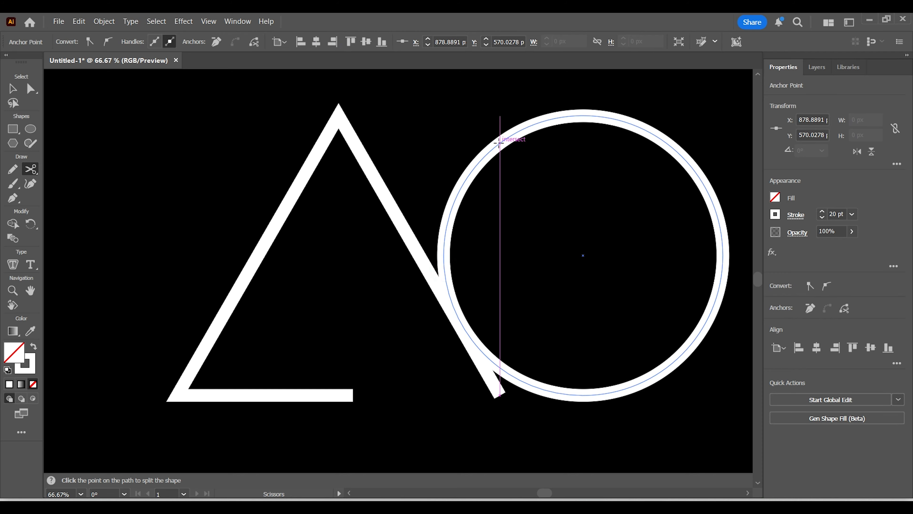
{"action": "left_click", "coordinate": [499, 142]}
{"action": "left_click", "coordinate": [13, 89]}
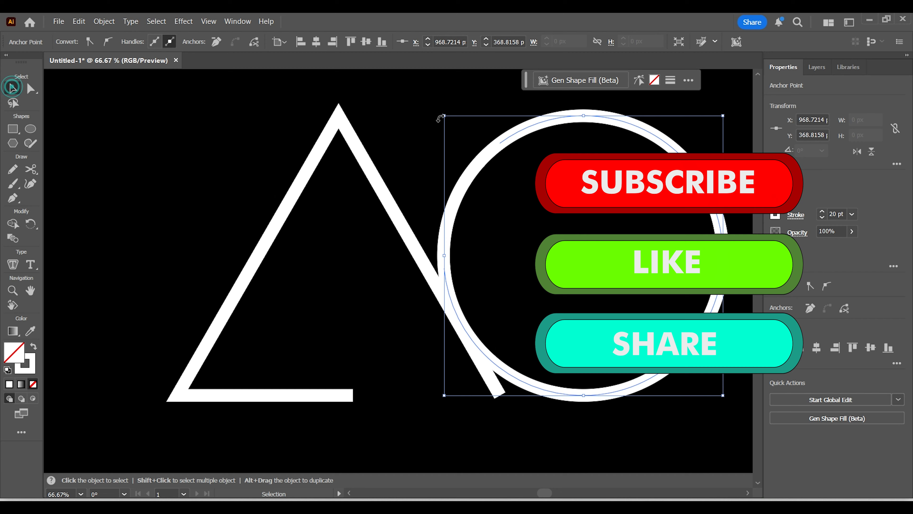
{"action": "left_click", "coordinate": [449, 119]}
{"action": "left_click", "coordinate": [459, 192]}
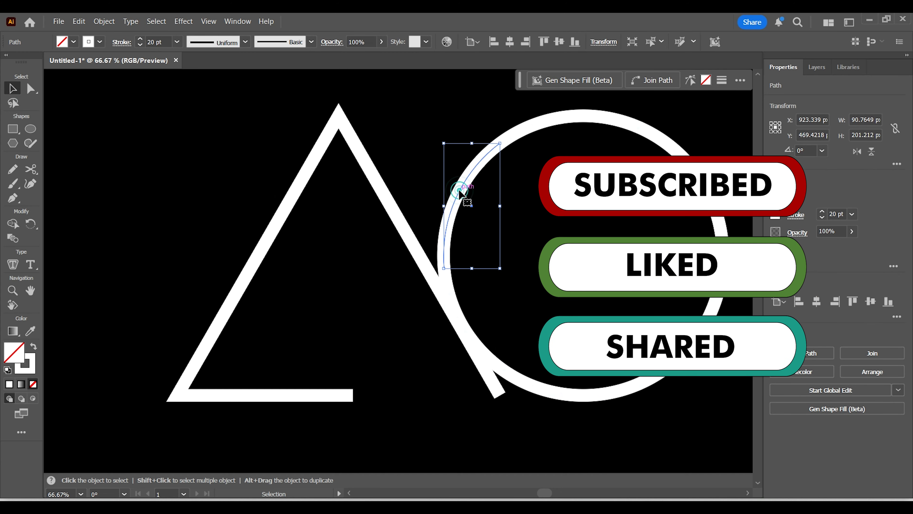
{"action": "key", "text": "Delete"}
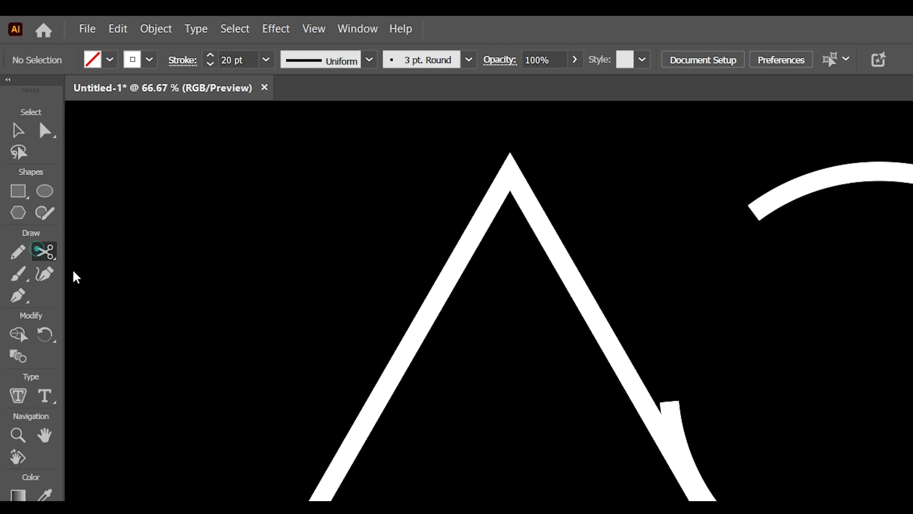
- Cut the triangle's right leg at two points beside the circle's open end and delete both lower pieces of the leg
{"action": "left_click", "coordinate": [30, 169]}
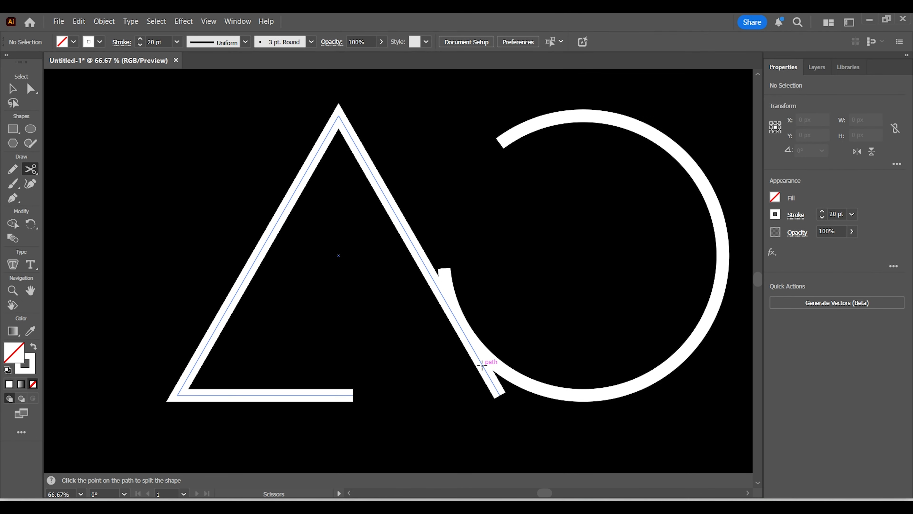
{"action": "left_click", "coordinate": [480, 362]}
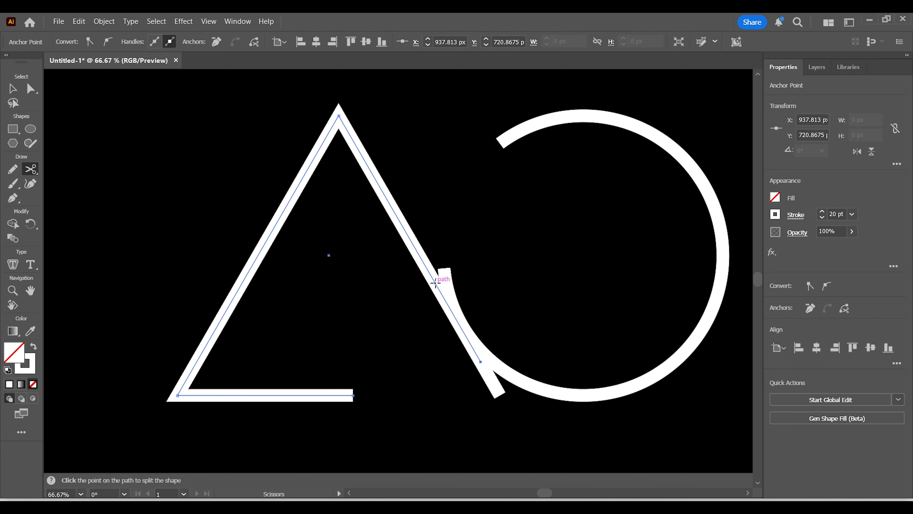
{"action": "left_click", "coordinate": [427, 267]}
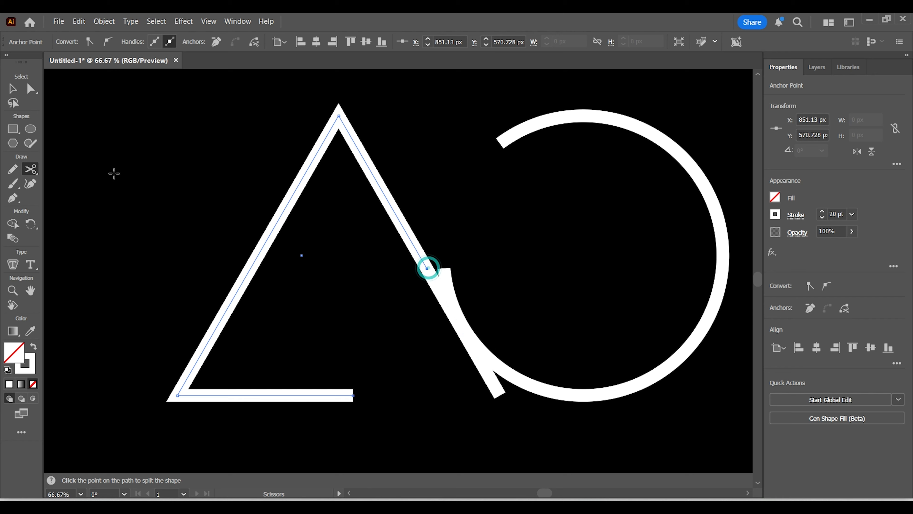
{"action": "left_click", "coordinate": [13, 89]}
{"action": "left_click", "coordinate": [147, 148]}
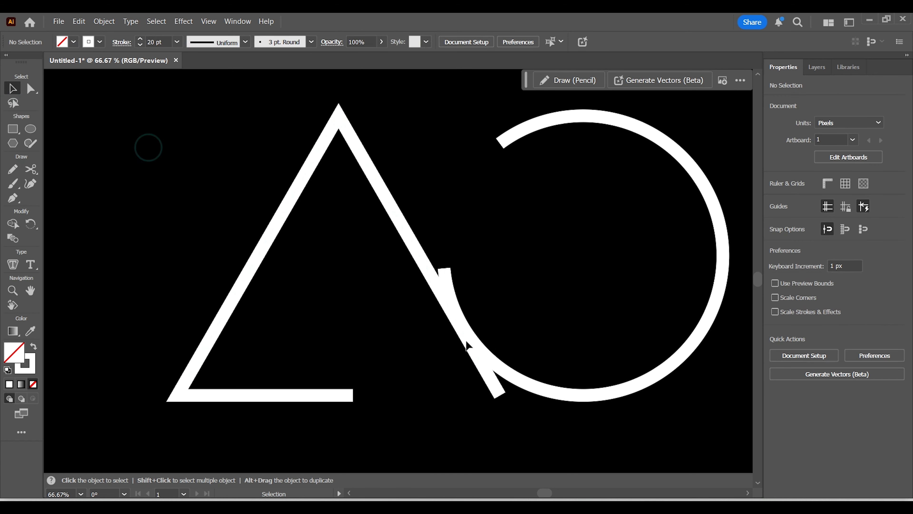
{"action": "left_click", "coordinate": [464, 336]}
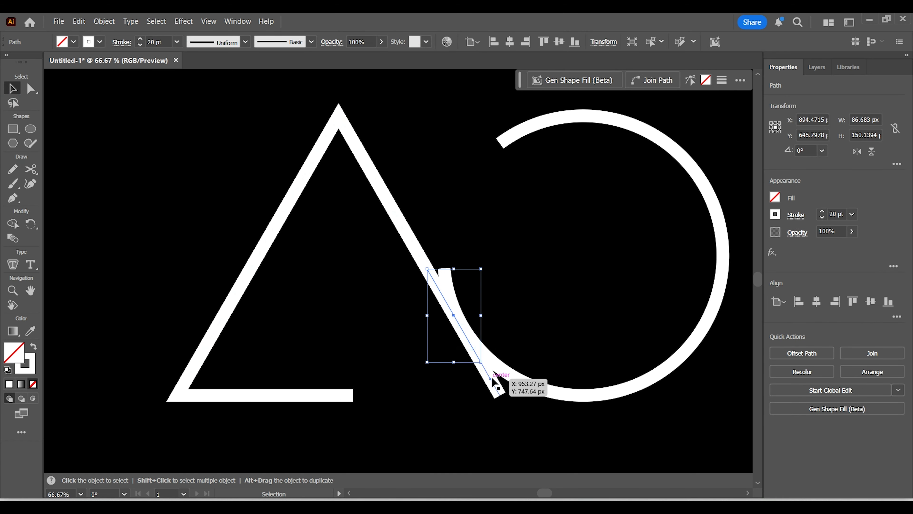
{"action": "key", "text": "Delete"}
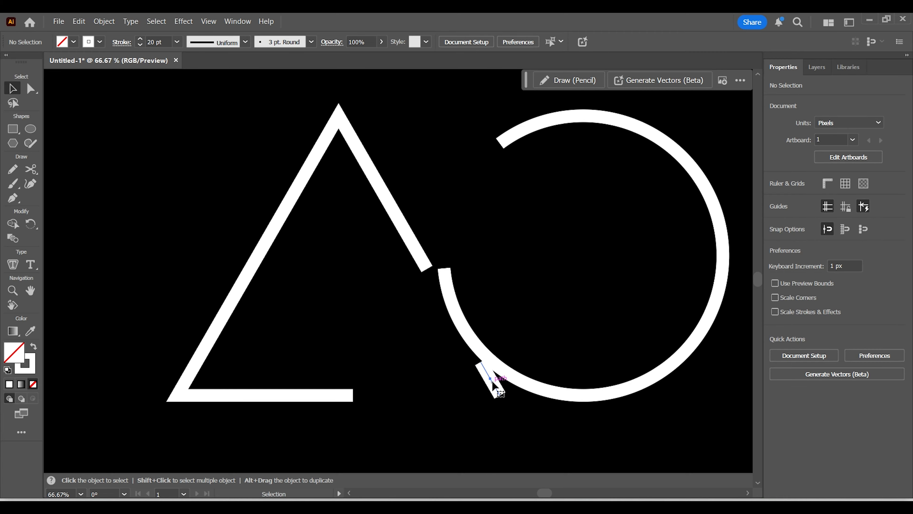
{"action": "left_click", "coordinate": [492, 381]}
{"action": "key", "text": "Delete"}
- Join the shortened triangle leg to the nearby open end of the circle into one path
{"action": "left_click_drag", "start_coordinate": [376, 229], "coordinate": [471, 300]}
{"action": "right_click", "coordinate": [449, 293]}
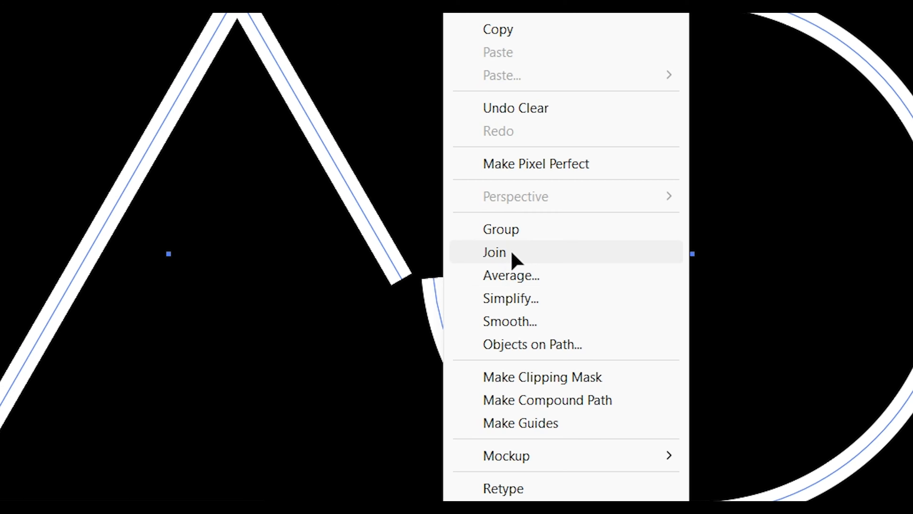
{"action": "left_click", "coordinate": [516, 259]}
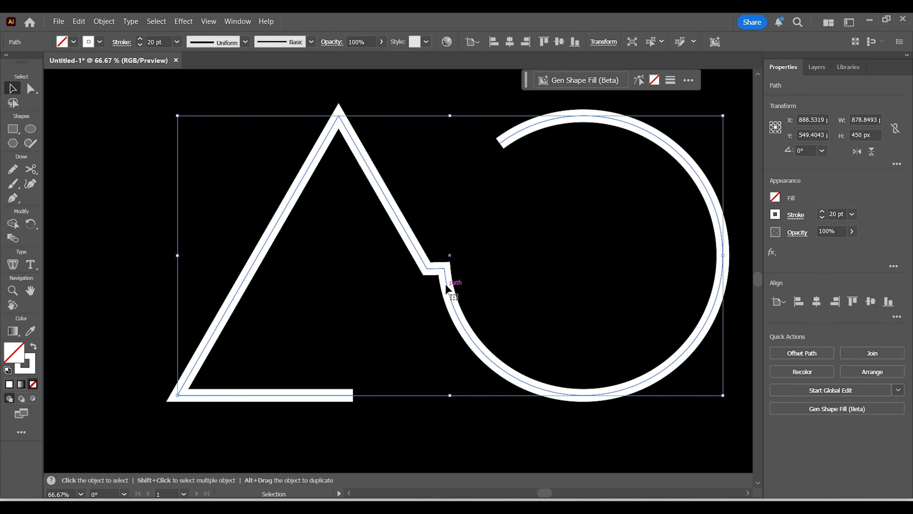
- Delete the extra anchor point at the circle's end of the joint so the leg flows into the curve
{"action": "left_click", "coordinate": [242, 154]}
{"action": "left_click", "coordinate": [434, 273]}
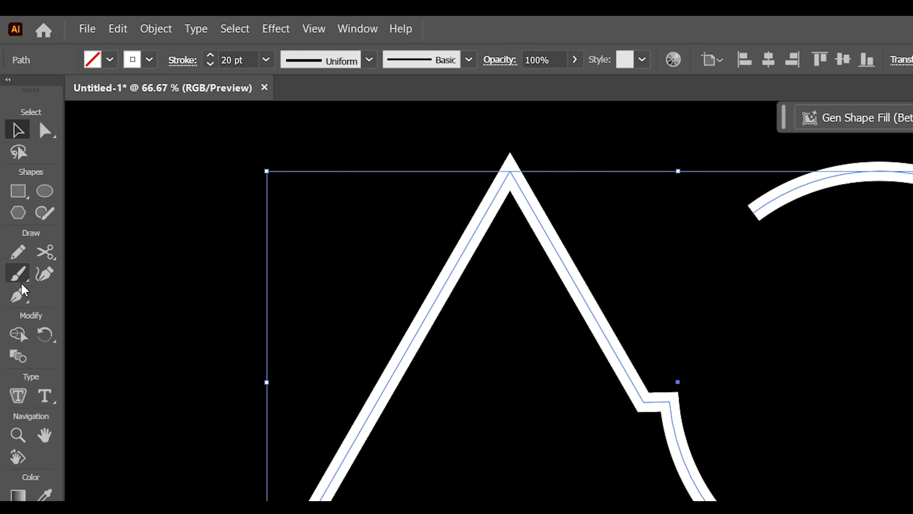
{"action": "left_click", "coordinate": [14, 197]}
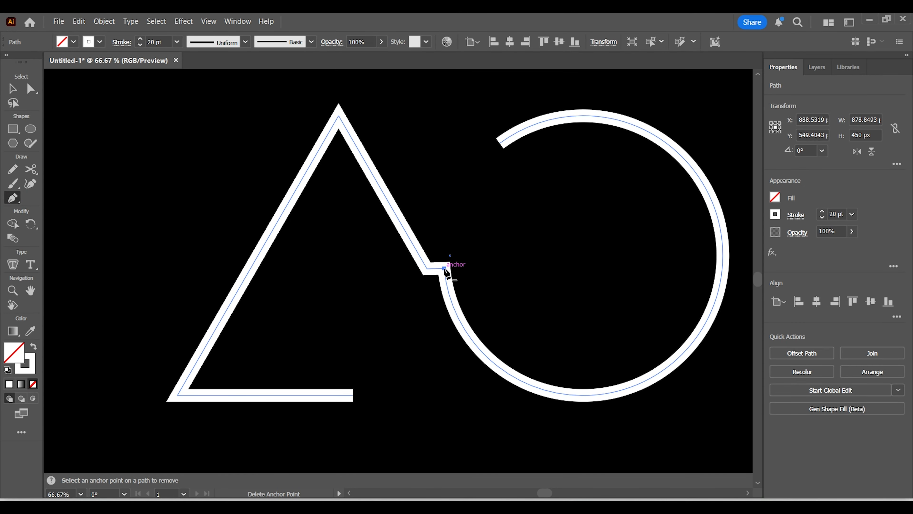
{"action": "left_click", "coordinate": [669, 402]}
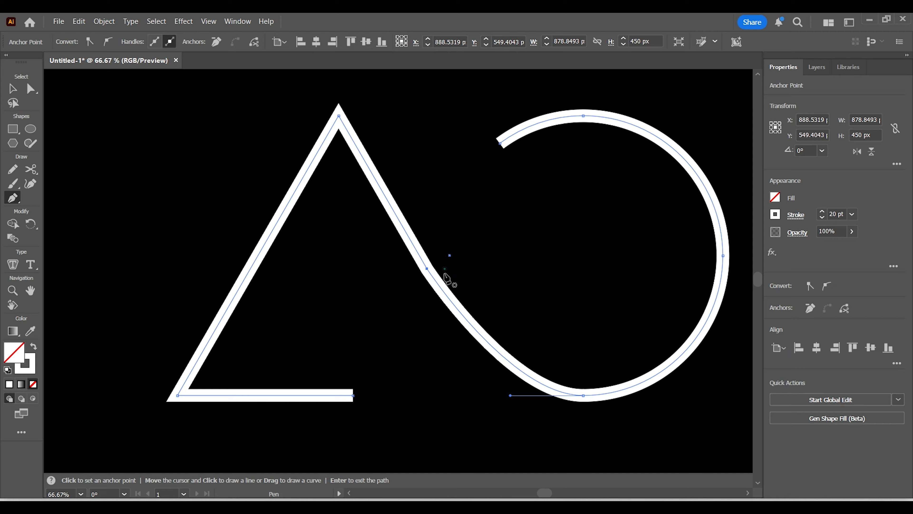
{"action": "left_click", "coordinate": [444, 269]}
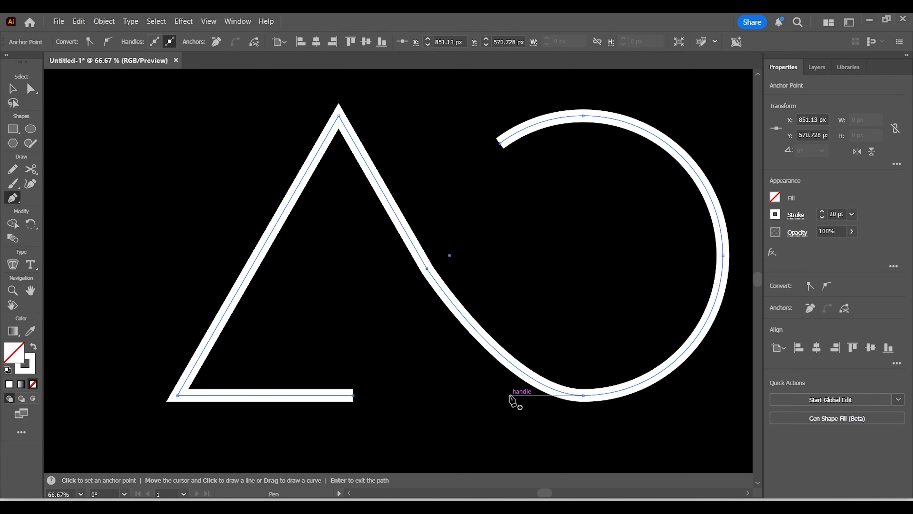
- Reshape the lower curve by adjusting the direction handle and position of the circle's bottom anchor with Direct Selection
{"action": "left_click", "coordinate": [29, 89]}
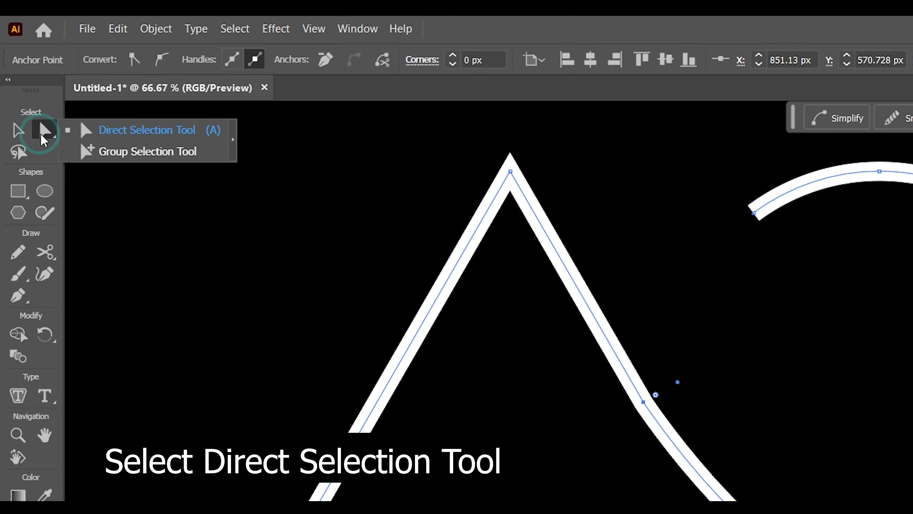
{"action": "left_click", "coordinate": [108, 132]}
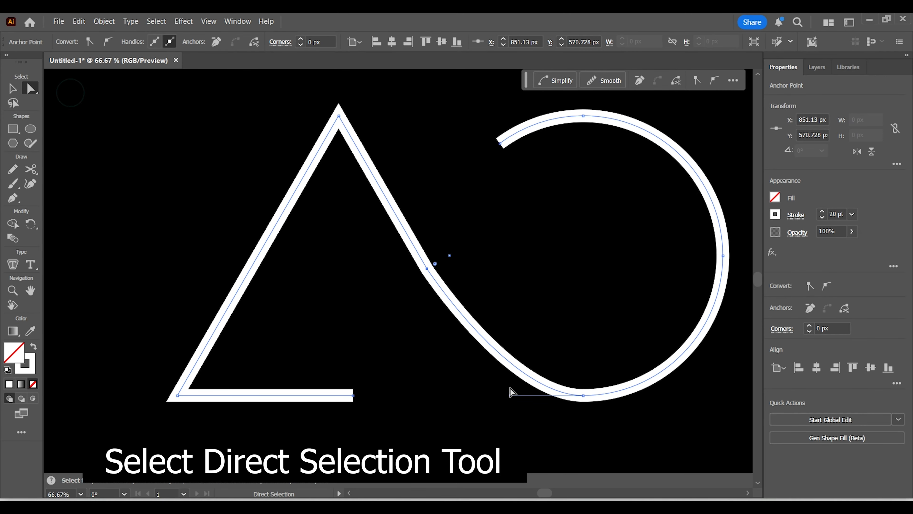
{"action": "left_click_drag", "start_coordinate": [511, 396], "coordinate": [475, 376]}
{"action": "left_click_drag", "start_coordinate": [583, 395], "coordinate": [586, 393]}
{"action": "left_click", "coordinate": [459, 423]}
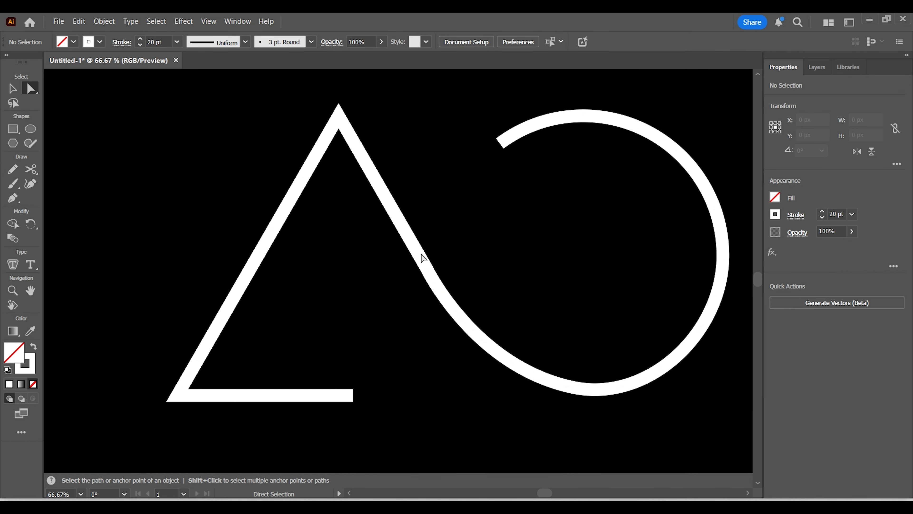
- Try to smooth the anchor where the triangle's leg meets the curve, and shift the whole path slightly up and left
{"action": "left_click", "coordinate": [425, 268]}
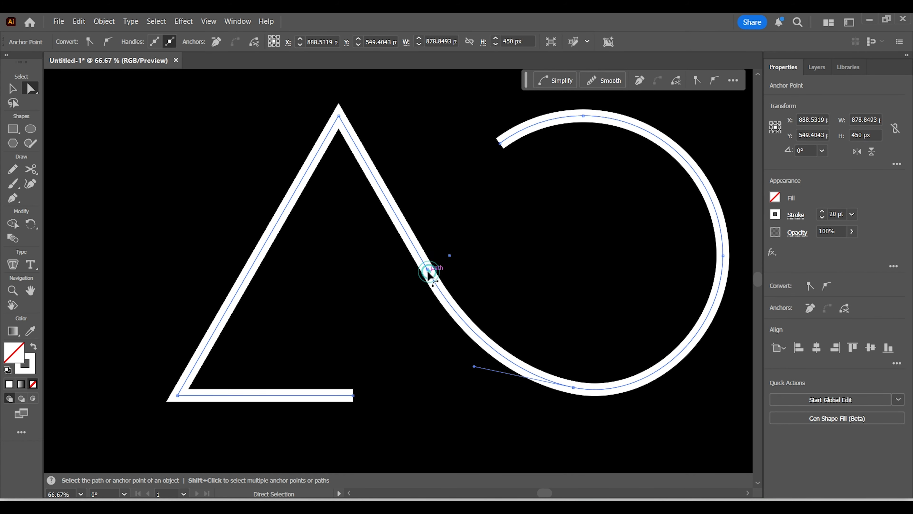
{"action": "left_click", "coordinate": [108, 41]}
{"action": "left_click_drag", "start_coordinate": [451, 256], "coordinate": [415, 248]}
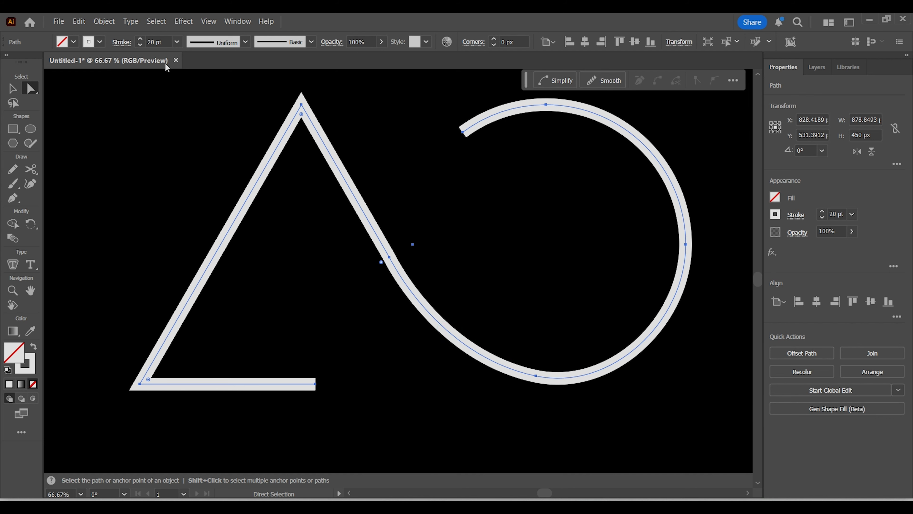
- Move the whole path to the middle of the artboard, at X 960 px and Y about 549 px
{"action": "left_click", "coordinate": [16, 90]}
{"action": "left_click", "coordinate": [111, 119]}
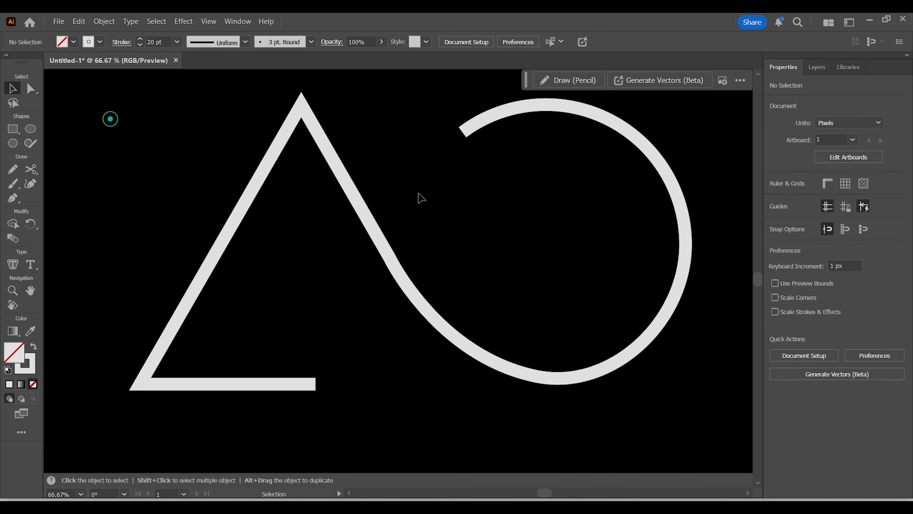
{"action": "left_click", "coordinate": [441, 329]}
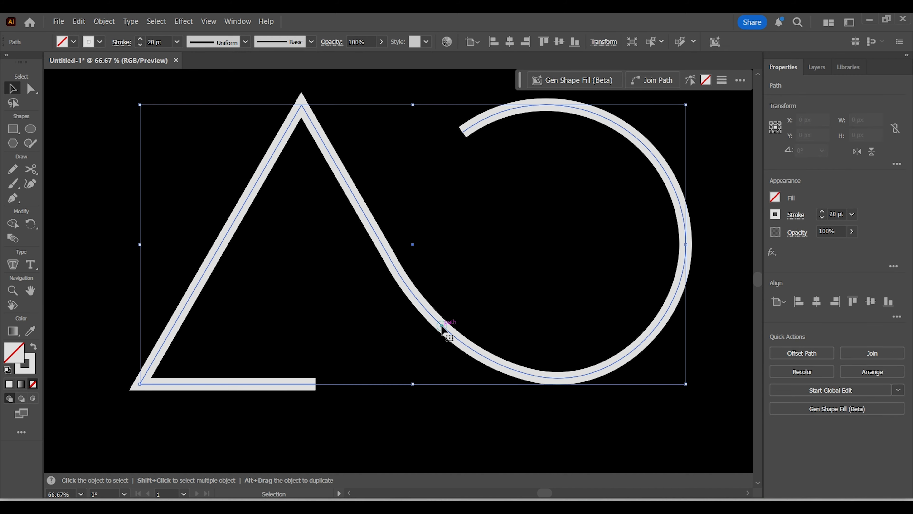
{"action": "left_click_drag", "start_coordinate": [442, 329], "coordinate": [441, 347]}
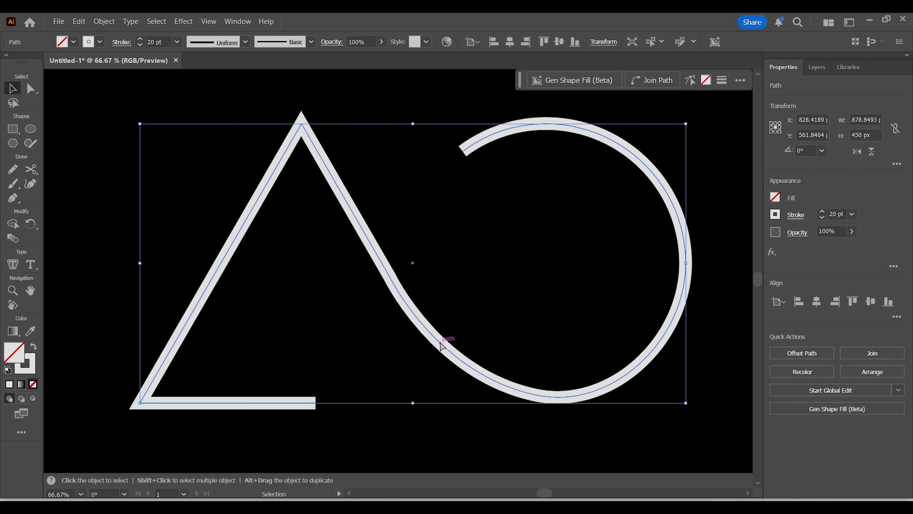
{"action": "key", "text": "ctrl+minus"}
{"action": "key", "text": "ctrl+minus"}
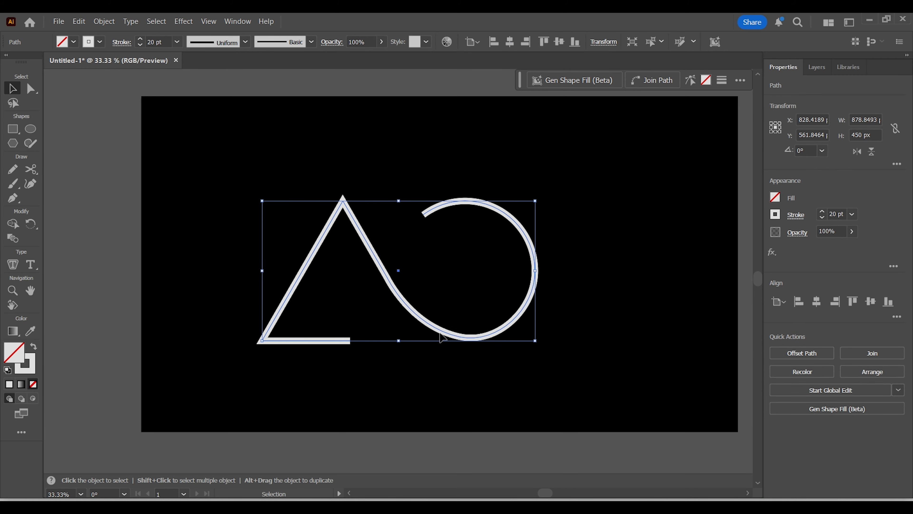
{"action": "left_click_drag", "start_coordinate": [443, 338], "coordinate": [483, 334]}
{"action": "key", "text": "space"}
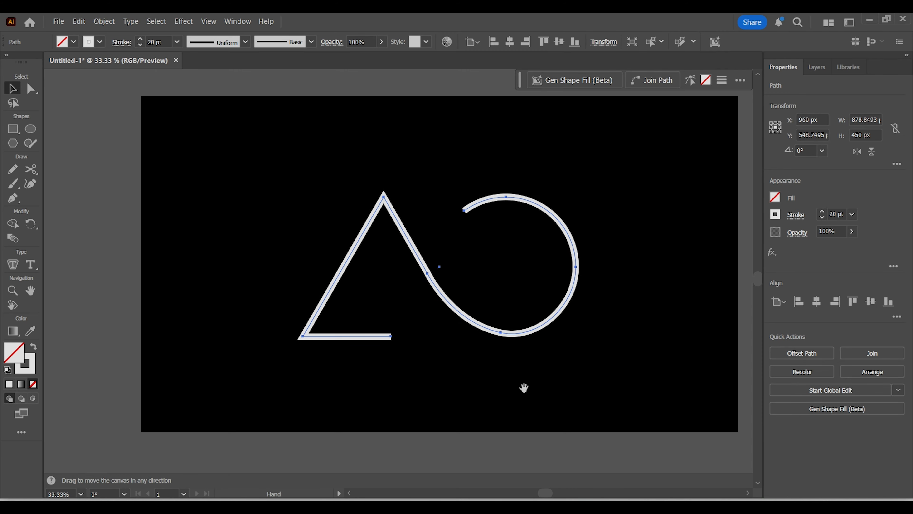
{"action": "left_click_drag", "start_coordinate": [524, 388], "coordinate": [474, 398]}
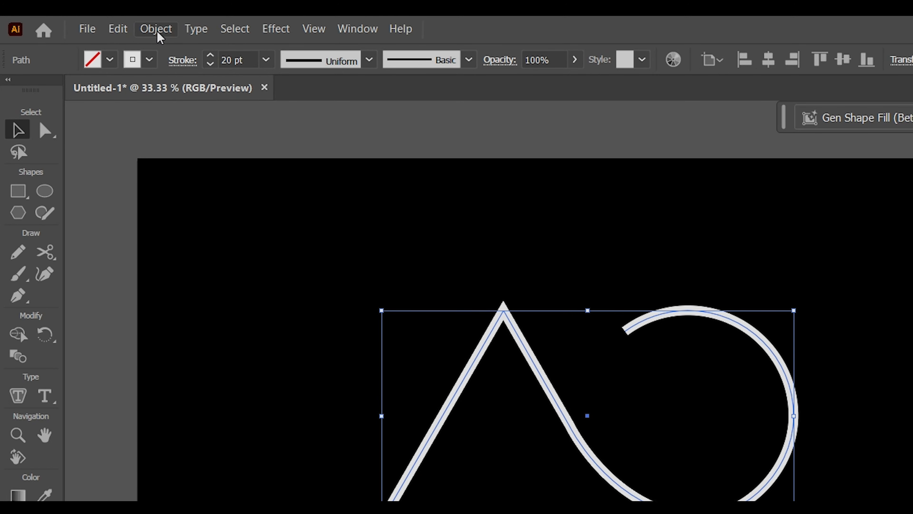
- Offset the path by 40 px with Miter joins and a miter limit of 4, leaving nothing selected
{"action": "left_click", "coordinate": [104, 22]}
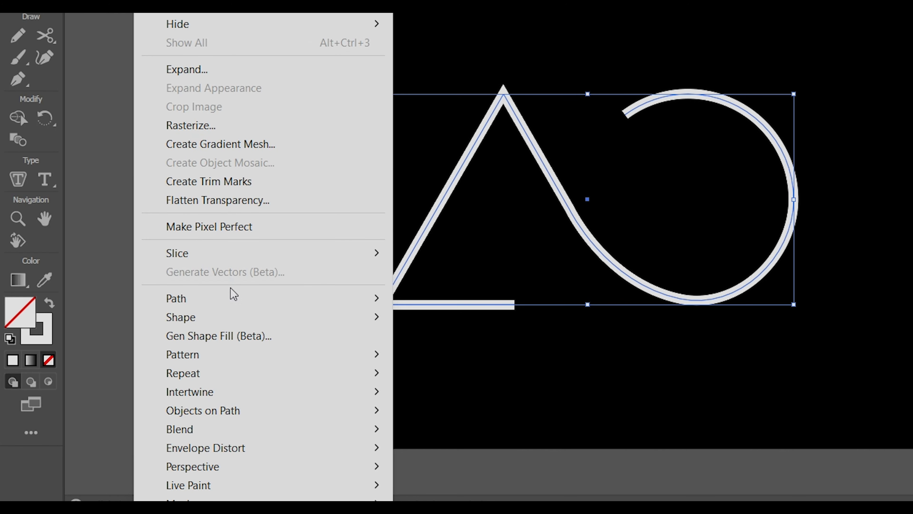
{"action": "left_click", "coordinate": [232, 299]}
{"action": "left_click", "coordinate": [459, 362]}
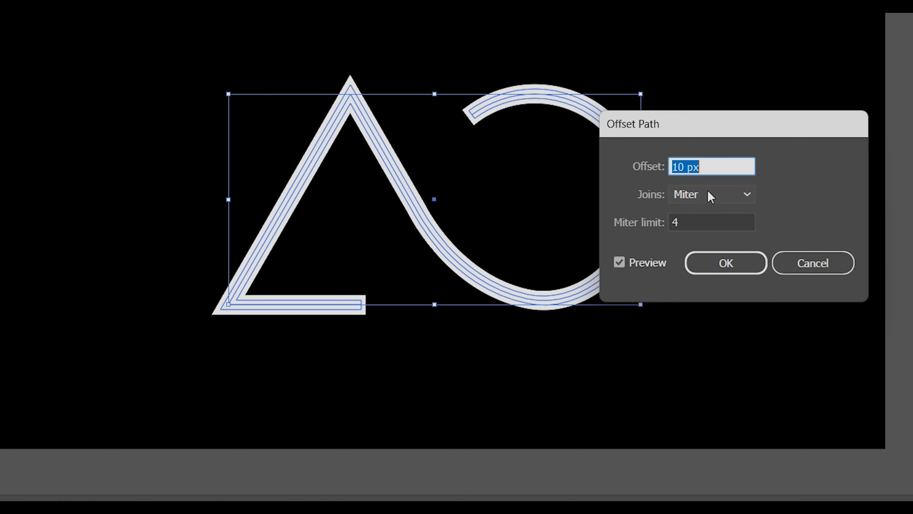
{"action": "key", "text": "Up"}
{"action": "key", "text": "Up"}
{"action": "key", "text": "Up"}
{"action": "key", "text": "Up"}
{"action": "key", "text": "Up"}
{"action": "key", "text": "Up"}
{"action": "key", "text": "Up"}
{"action": "key", "text": "Up"}
{"action": "key", "text": "Up"}
{"action": "key", "text": "Up"}
{"action": "key", "text": "Up"}
{"action": "key", "text": "Up"}
{"action": "key", "text": "Up"}
{"action": "key", "text": "Up"}
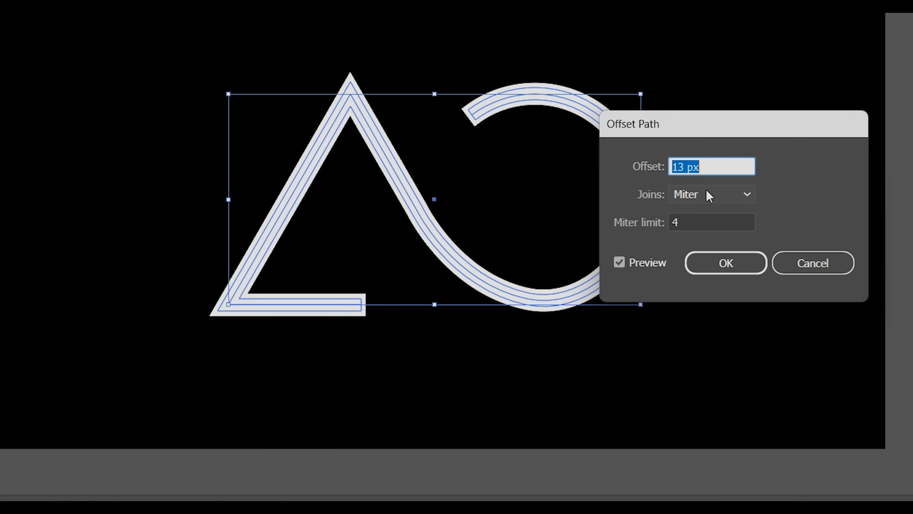
{"action": "key", "text": "Up"}
{"action": "key", "text": "Up"}
{"action": "key", "text": "Up"}
{"action": "key", "text": "Up"}
{"action": "key", "text": "Up"}
{"action": "key", "text": "Up"}
{"action": "key", "text": "Up"}
{"action": "key", "text": "Up"}
{"action": "key", "text": "Up"}
{"action": "key", "text": "Up"}
{"action": "key", "text": "Up"}
{"action": "key", "text": "Up"}
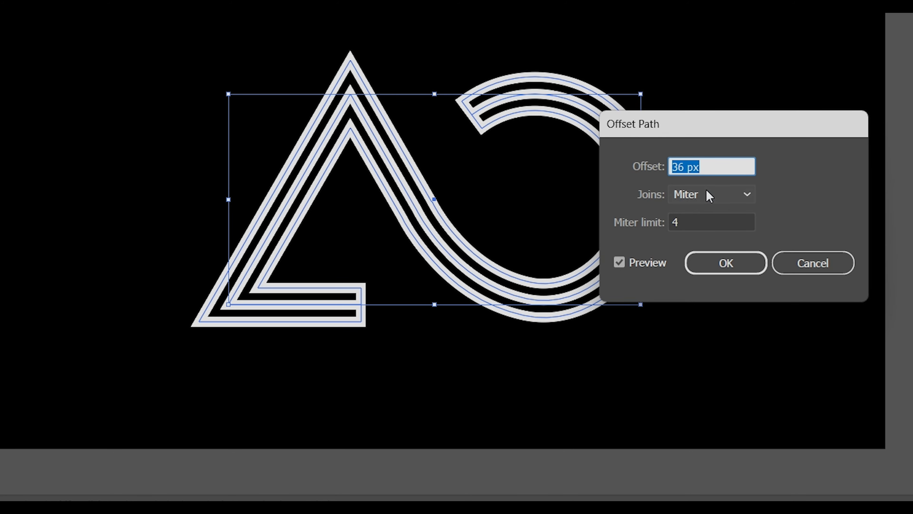
{"action": "key", "text": "Up"}
{"action": "key", "text": "Up"}
{"action": "key", "text": "Up"}
{"action": "key", "text": "Up"}
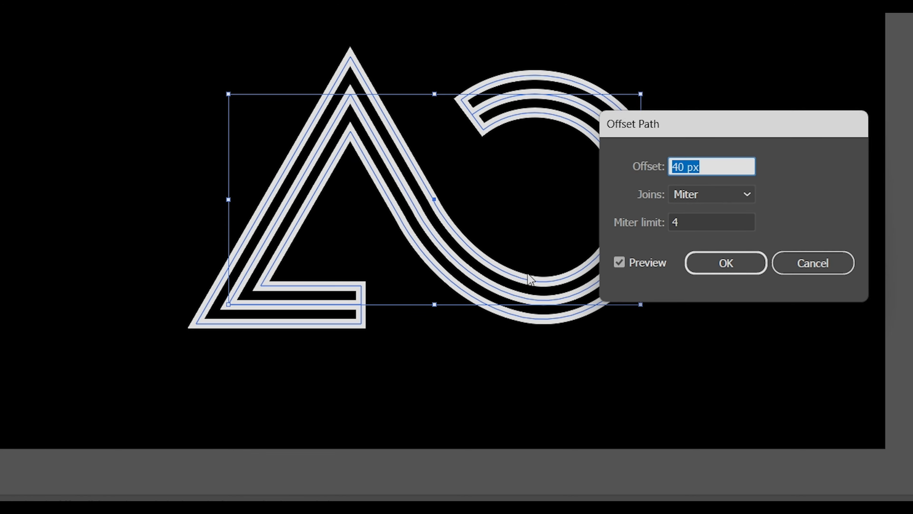
{"action": "left_click", "coordinate": [710, 268]}
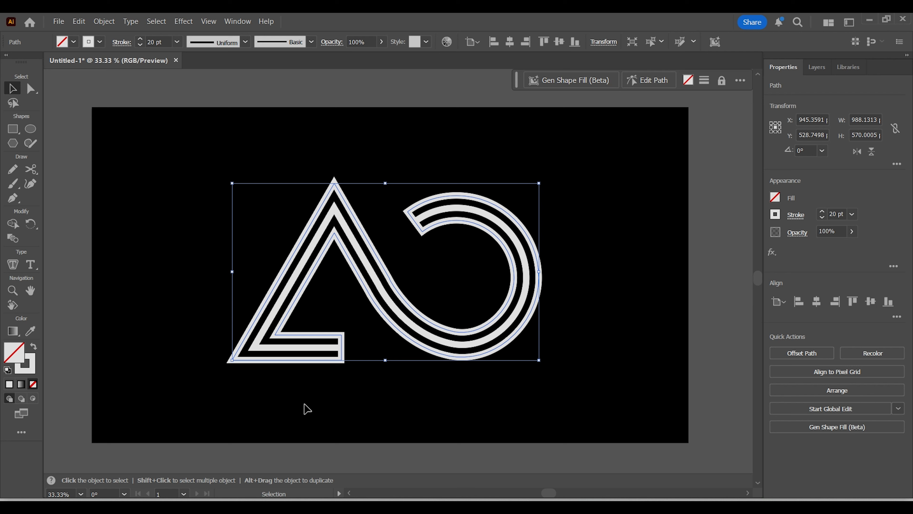
{"action": "left_click", "coordinate": [308, 424]}
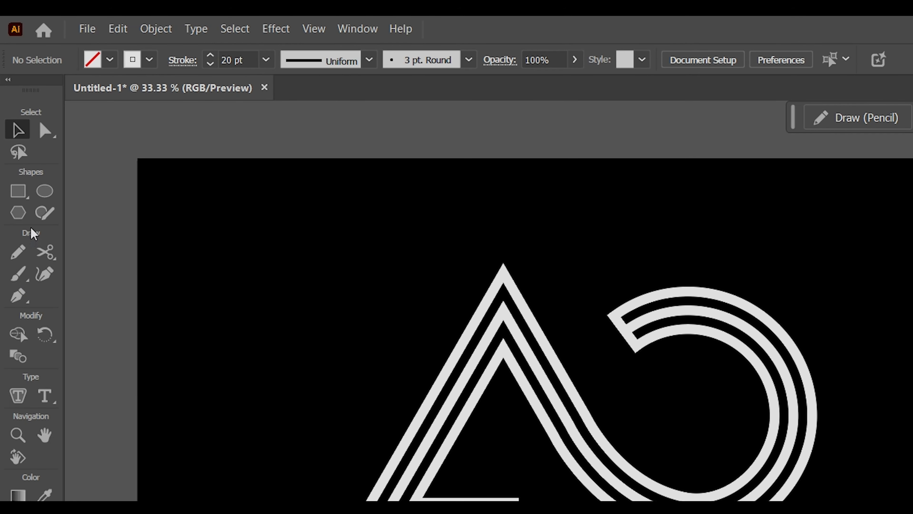
- Draw a line about 103 px wide and 179 px high along the triangle's right leg, and place a copy across each end of the outlines
{"action": "left_click", "coordinate": [27, 193]}
{"action": "right_click", "coordinate": [27, 194]}
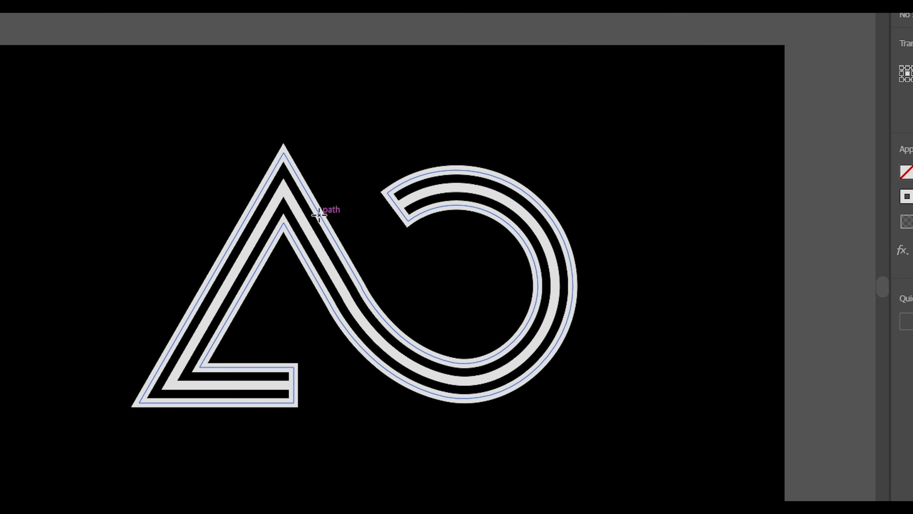
{"action": "left_click_drag", "start_coordinate": [319, 215], "coordinate": [344, 301]}
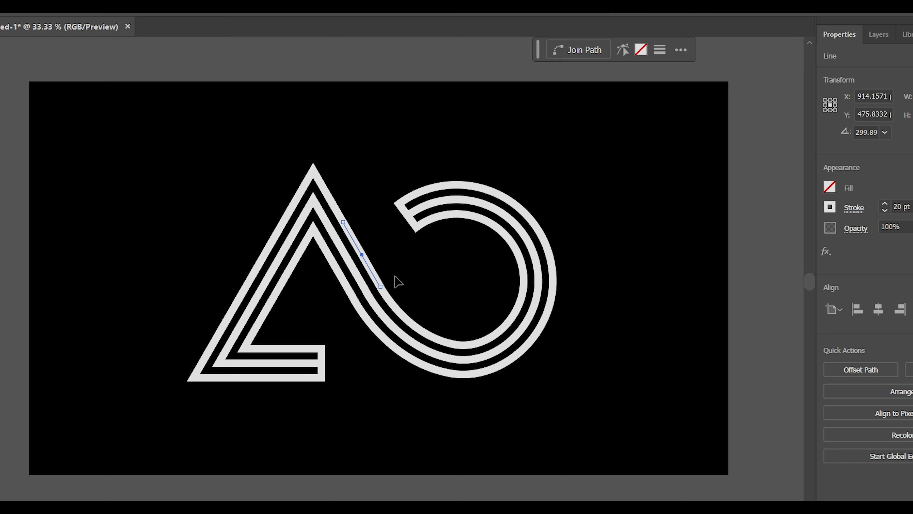
{"action": "key", "text": "v"}
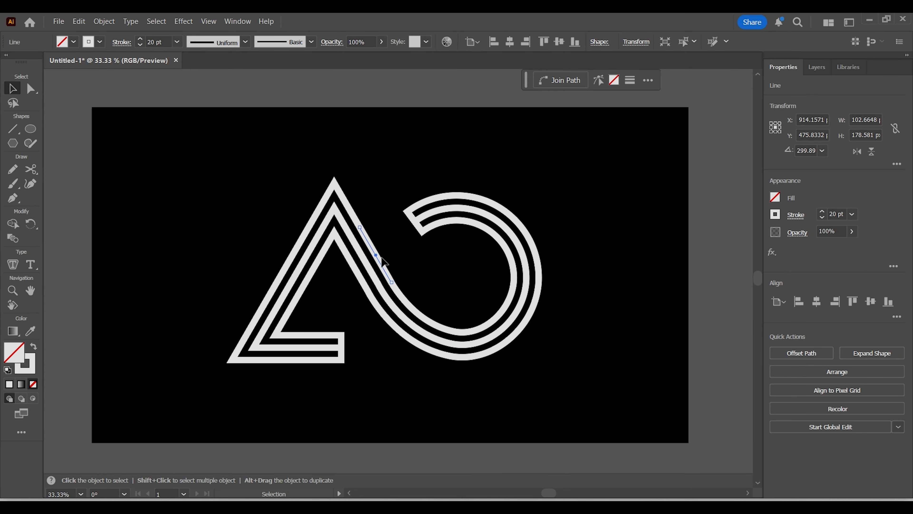
{"action": "left_click_drag", "start_coordinate": [380, 266], "coordinate": [338, 370]}
{"action": "left_click", "coordinate": [220, 167]}
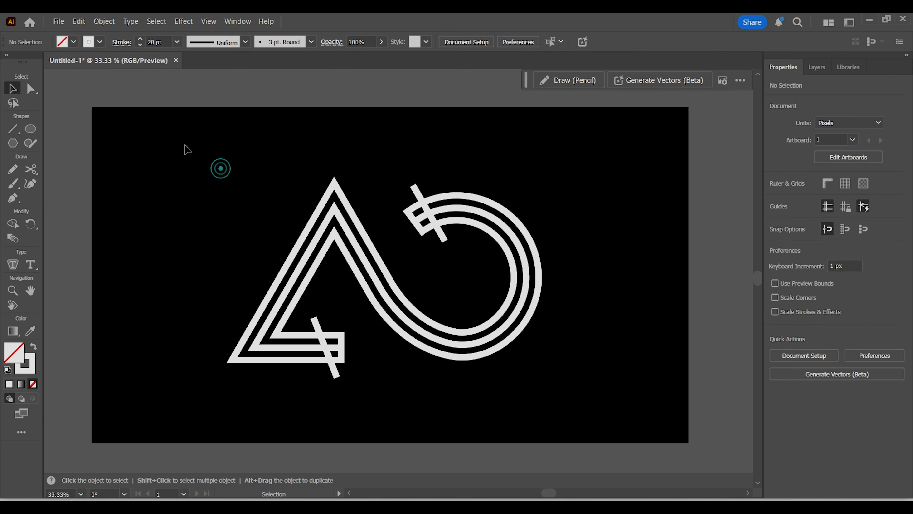
- Select all the artwork and trim the excess outline and cutting-line pieces at the circle's open end with the Shape Builder tool
{"action": "left_click_drag", "start_coordinate": [184, 144], "coordinate": [576, 389]}
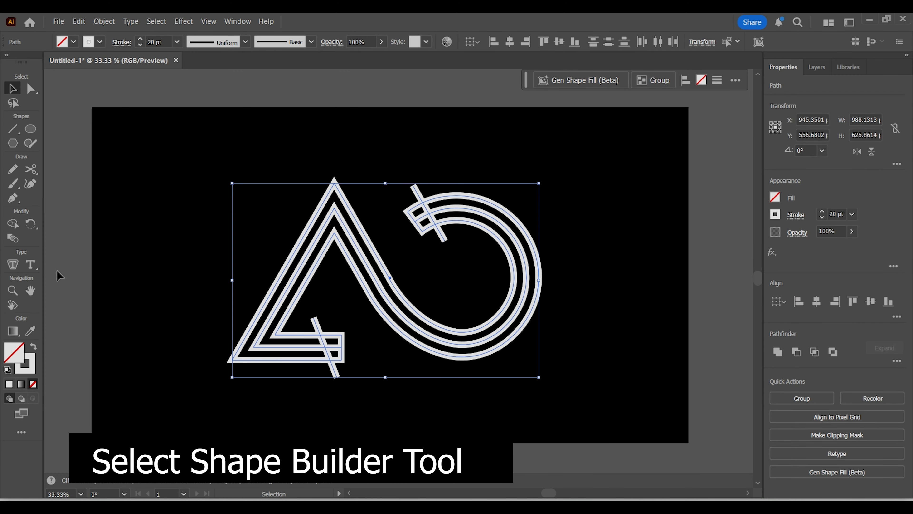
{"action": "left_click", "coordinate": [13, 224]}
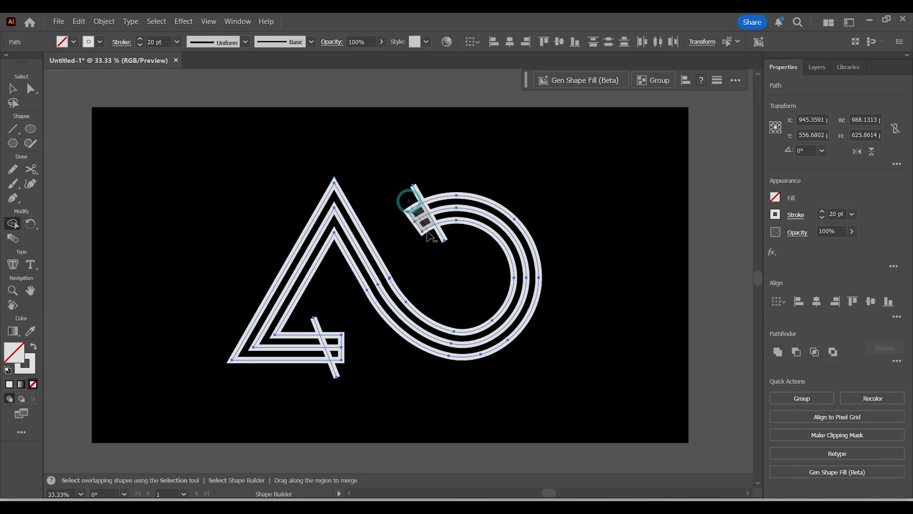
{"action": "left_click", "coordinate": [412, 213], "text": "alt"}
{"action": "left_click", "coordinate": [418, 197], "text": "alt"}
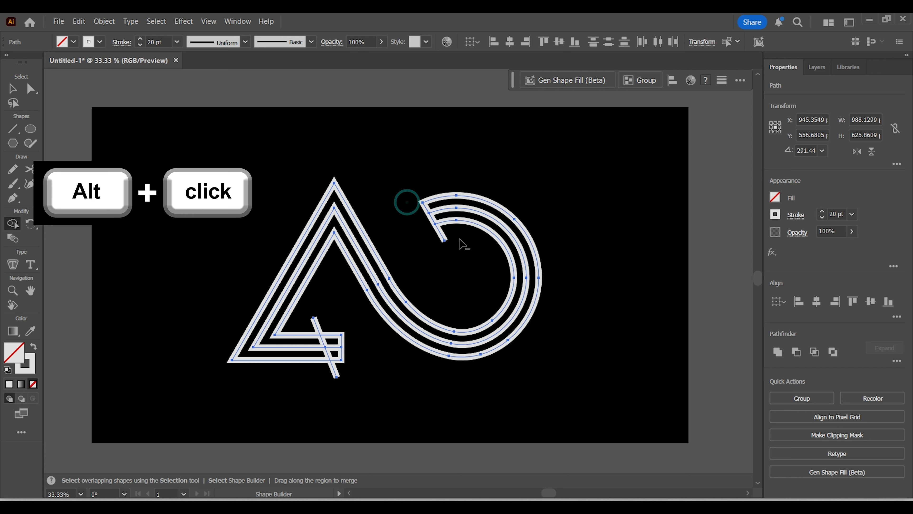
{"action": "left_click", "coordinate": [439, 235], "text": "alt"}
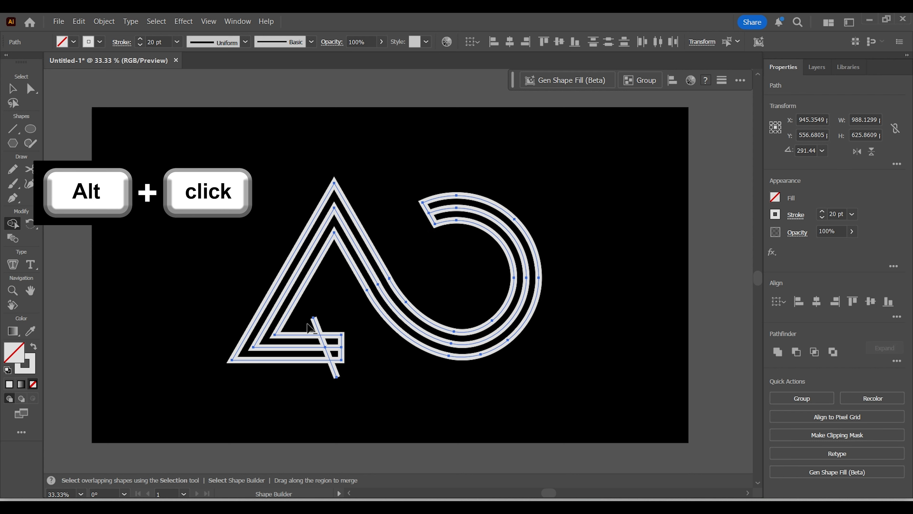
- Trim the excess outline and cutting-line pieces at the triangle's base end with Shape Builder, leaving nothing selected
{"action": "left_click", "coordinate": [310, 325], "text": "alt"}
{"action": "left_click", "coordinate": [336, 325], "text": "alt"}
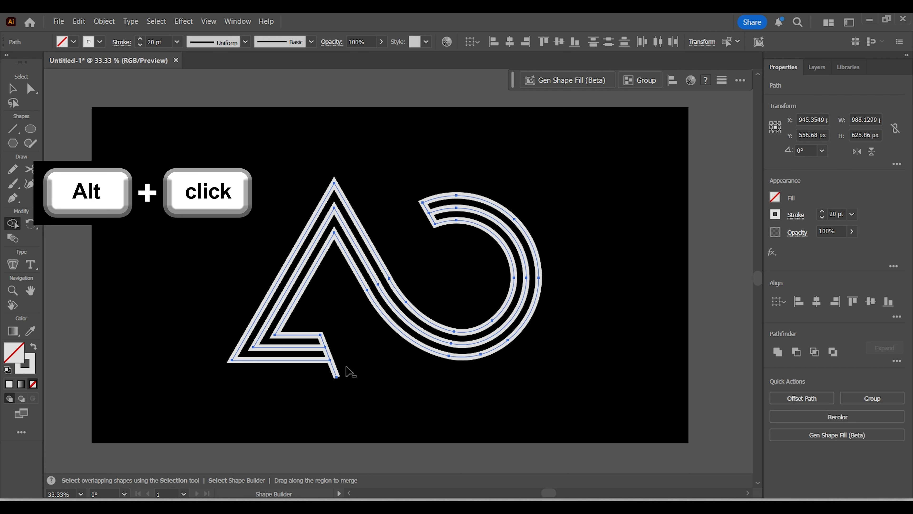
{"action": "left_click", "coordinate": [345, 368], "text": "alt"}
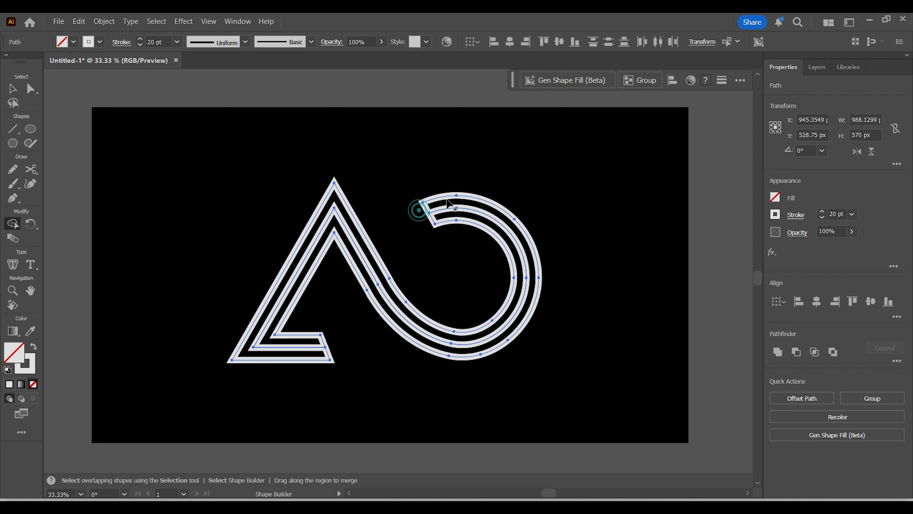
{"action": "key", "text": "v"}
{"action": "left_click", "coordinate": [165, 135]}
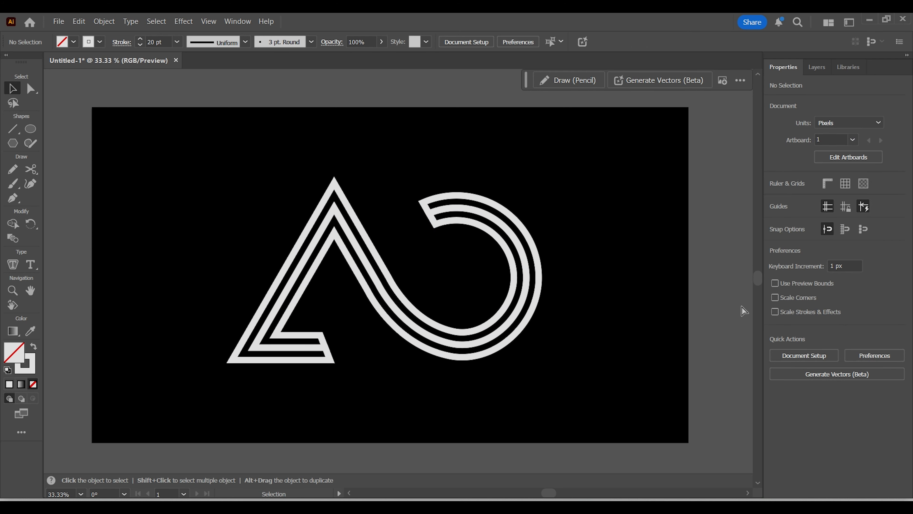
- Select all the logo's outline paths, move them slightly right and up to X about 995 px and Y about 520 px, and deselect them
{"action": "key", "text": "ctrl+minus"}
{"action": "key", "text": "ctrl+minus"}
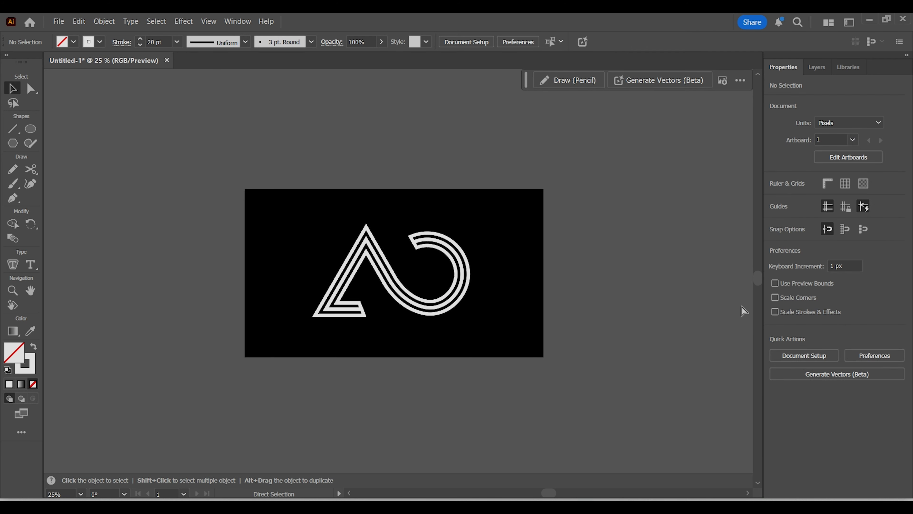
{"action": "key", "text": "ctrl+plus"}
{"action": "key", "text": "ctrl+plus"}
{"action": "key", "text": "ctrl+plus"}
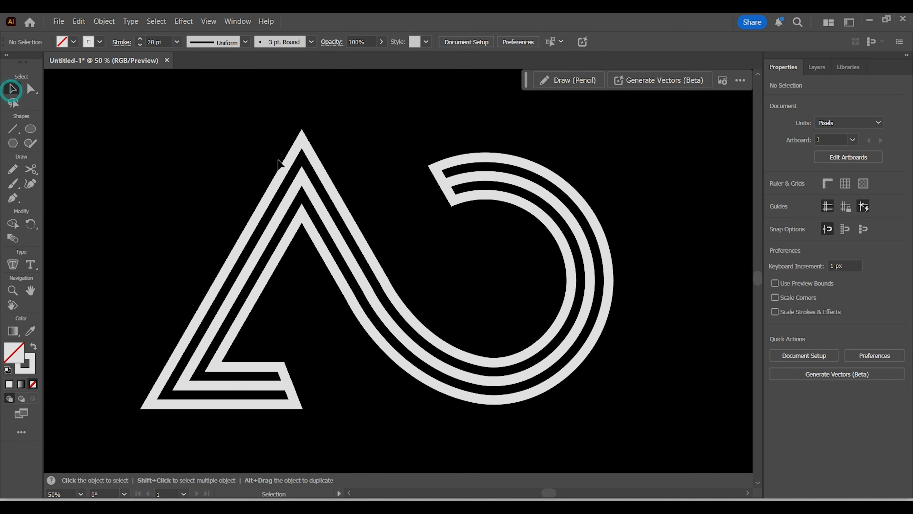
{"action": "left_click", "coordinate": [307, 154]}
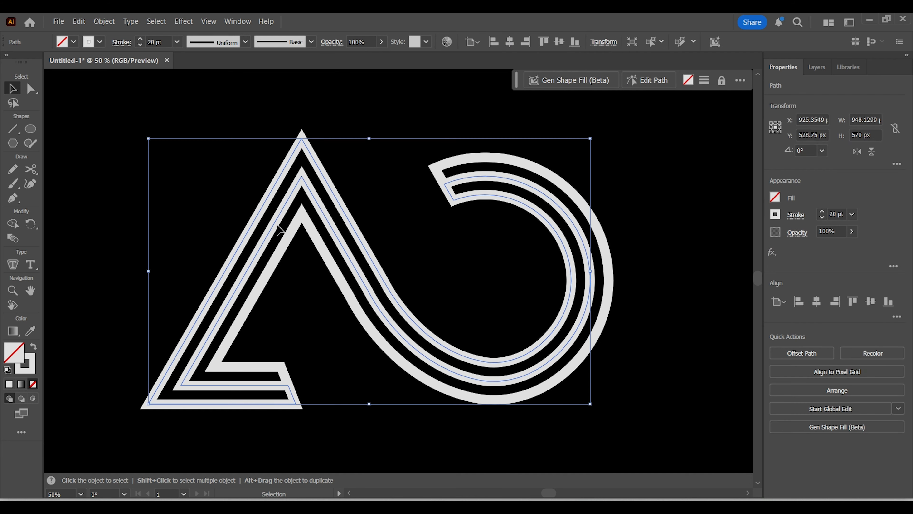
{"action": "left_click", "coordinate": [281, 368], "text": "shift"}
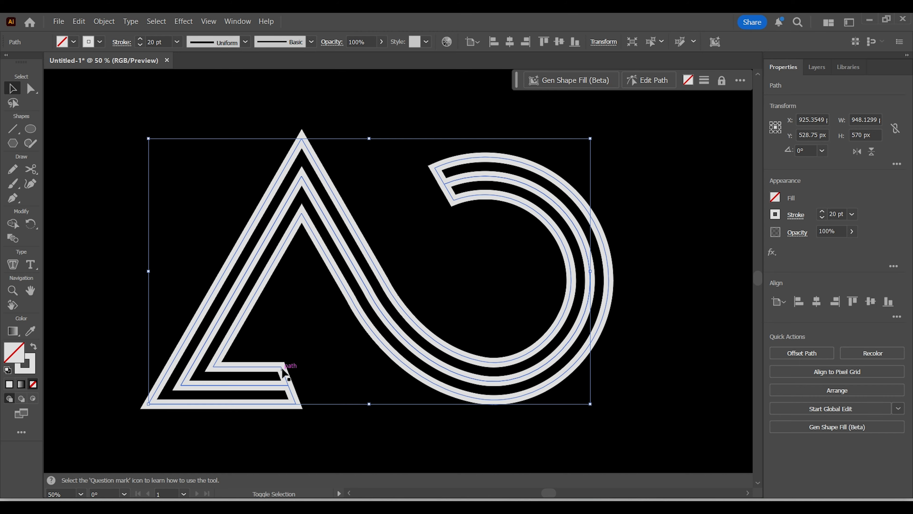
{"action": "left_click", "coordinate": [283, 368], "text": "shift"}
{"action": "left_click_drag", "start_coordinate": [279, 370], "coordinate": [353, 362]}
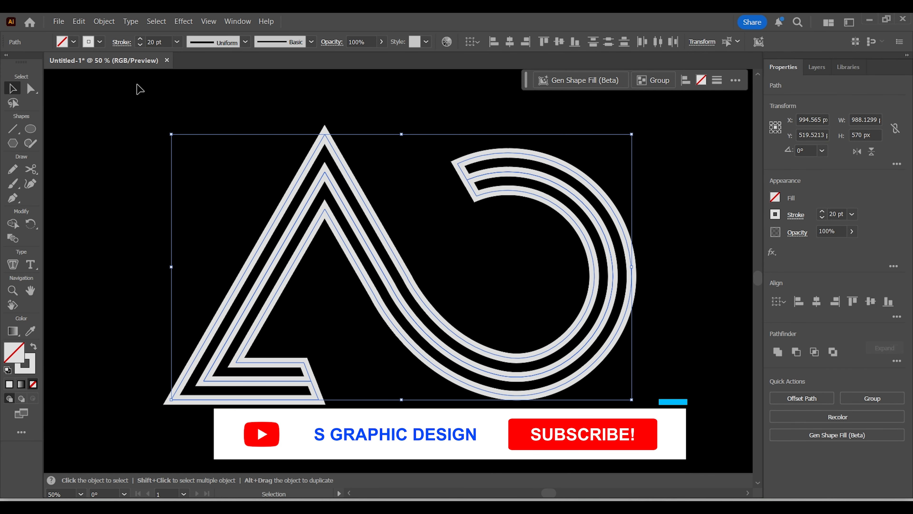
{"action": "left_click", "coordinate": [97, 136]}
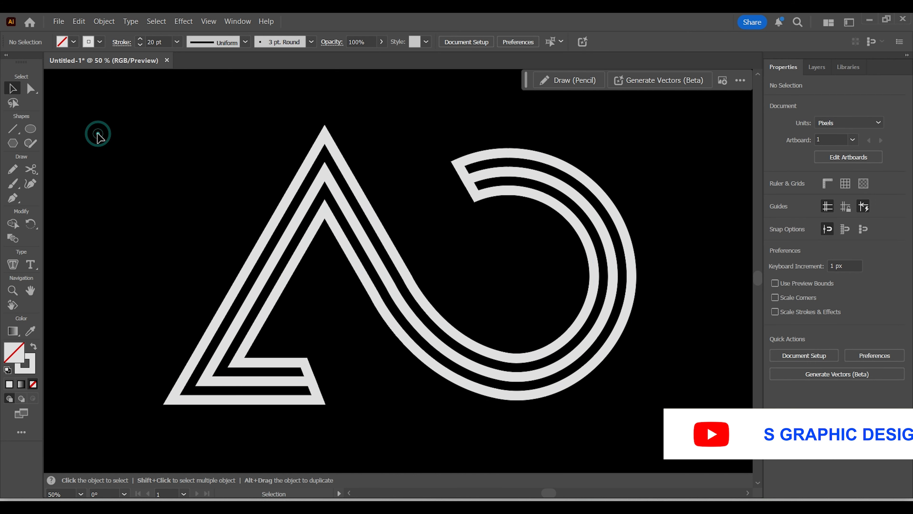